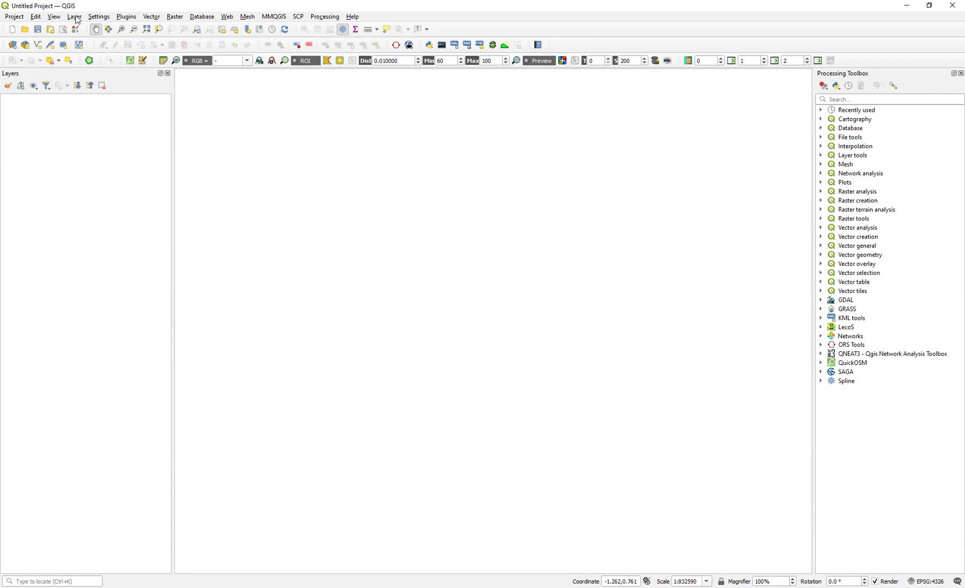
# Open the Data Source Manager from its toolbar icon after dismissing the Layer menu
pyautogui.click(75, 17)
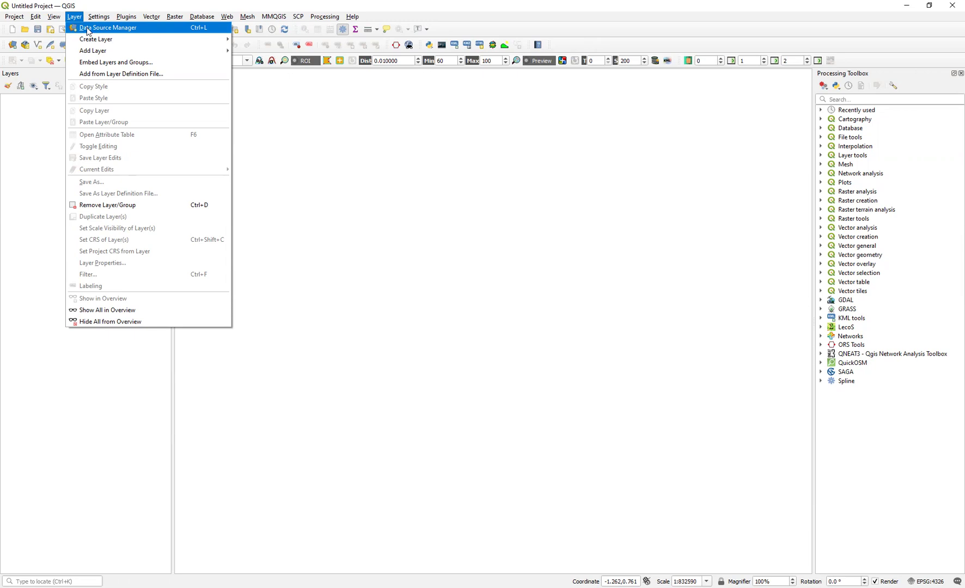
pyautogui.click(12, 48)
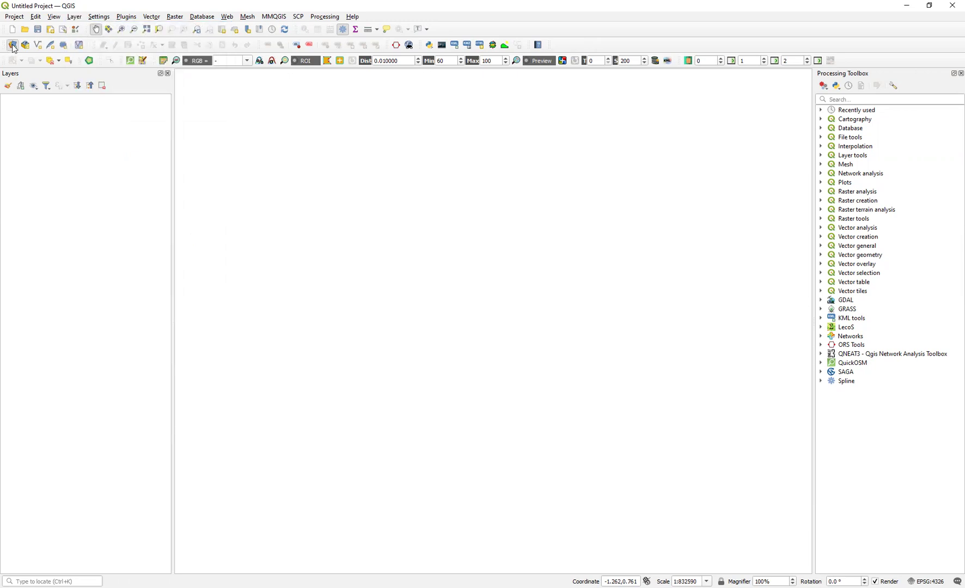
pyautogui.click(13, 47)
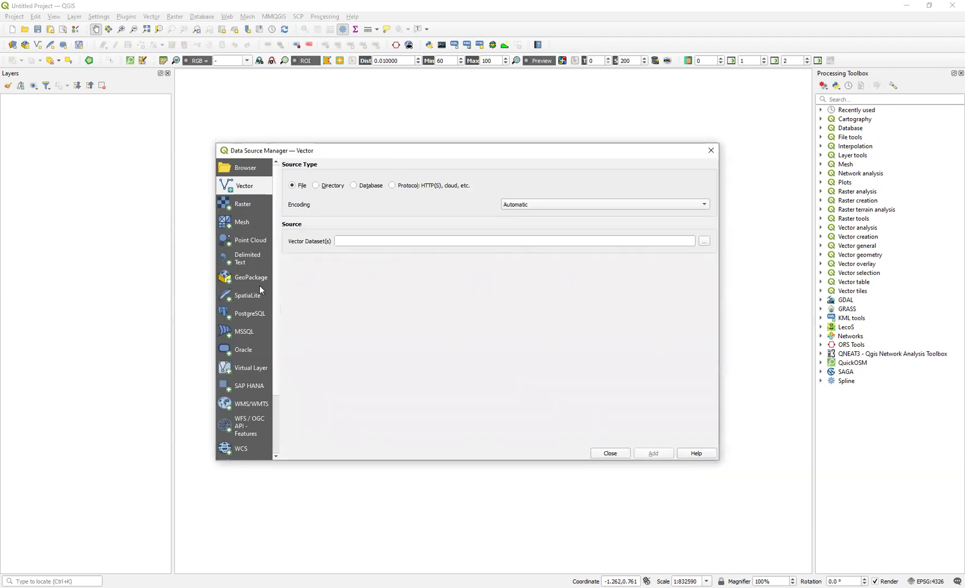
# Look through the Raster, Mesh, Point Cloud, Delimited Text, GeoPackage and SpatiaLite pages, then return to Vector
pyautogui.click(241, 205)
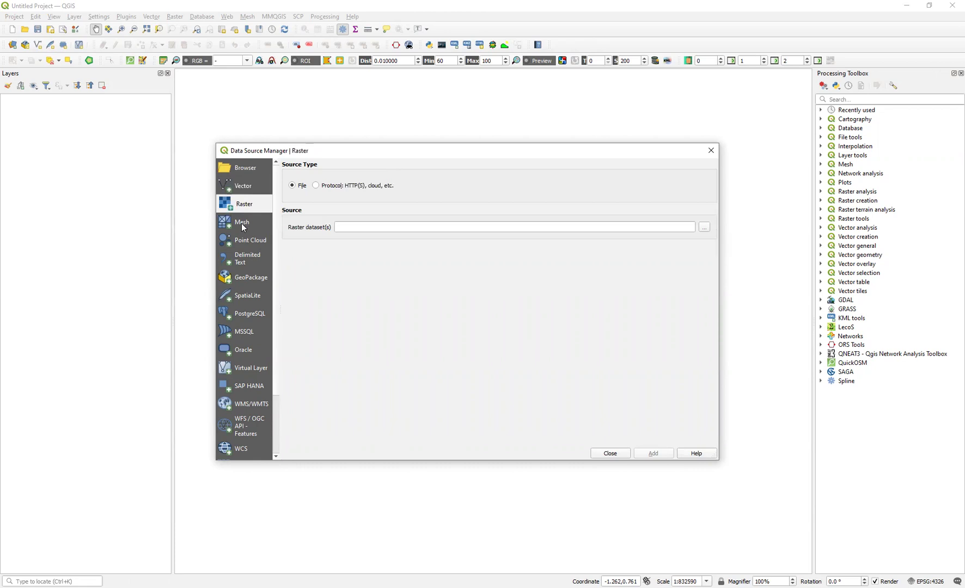
pyautogui.click(242, 222)
pyautogui.click(245, 239)
pyautogui.click(248, 258)
pyautogui.click(249, 277)
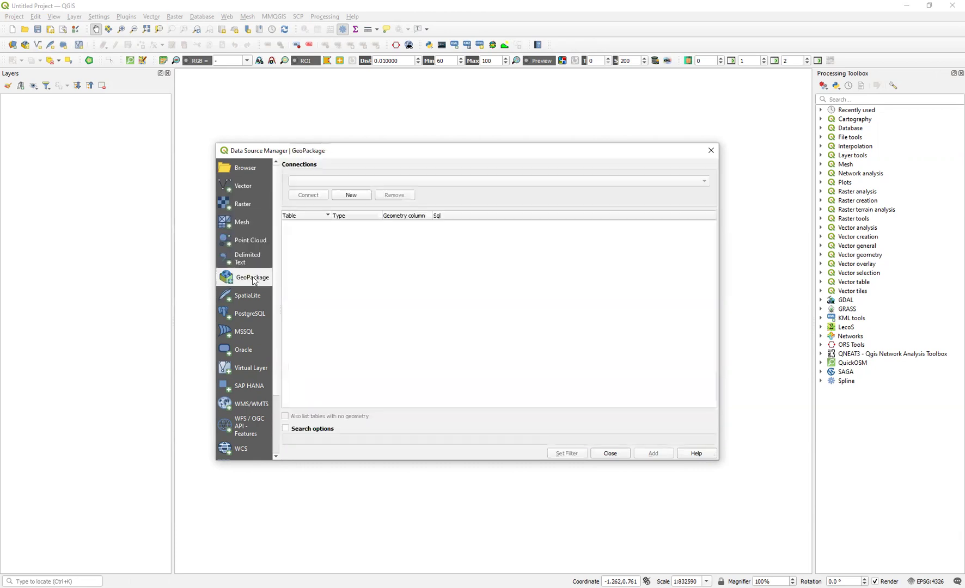
pyautogui.click(251, 294)
pyautogui.click(254, 276)
pyautogui.click(244, 185)
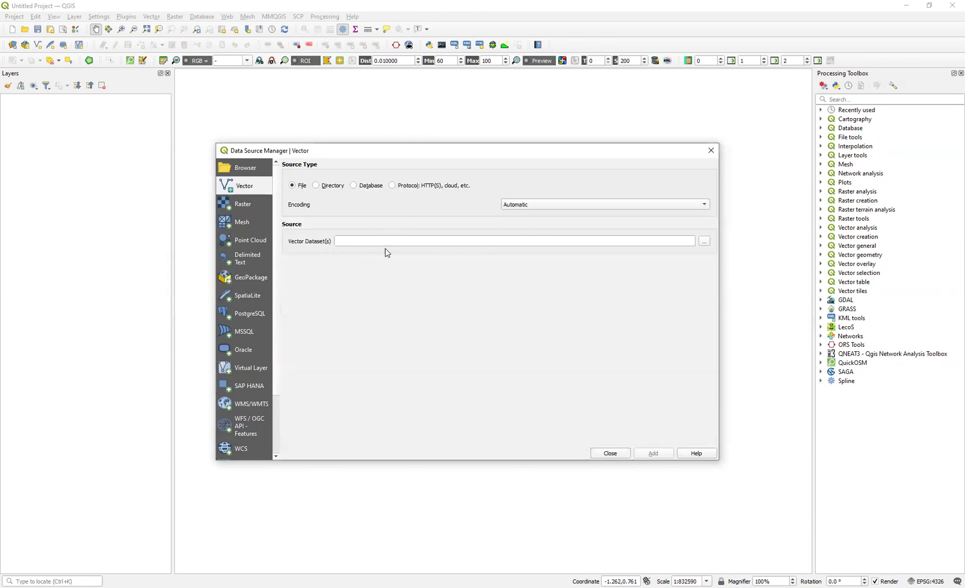
# Add DeSO_2018_v2.gpkg from RawData > SCB > deso_2018_v2 as a layer and close the manager
pyautogui.click(704, 241)
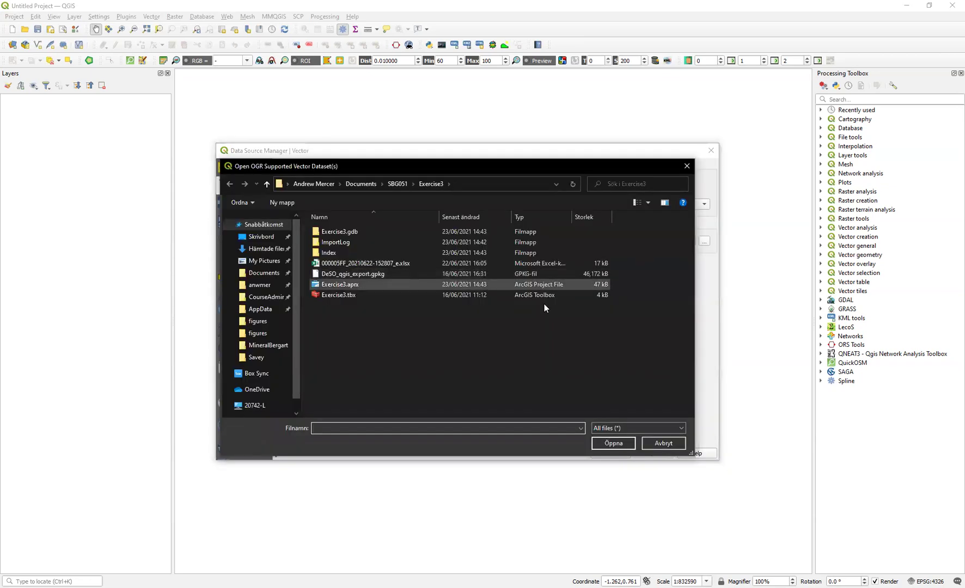
pyautogui.click(403, 185)
pyautogui.doubleClick(342, 315)
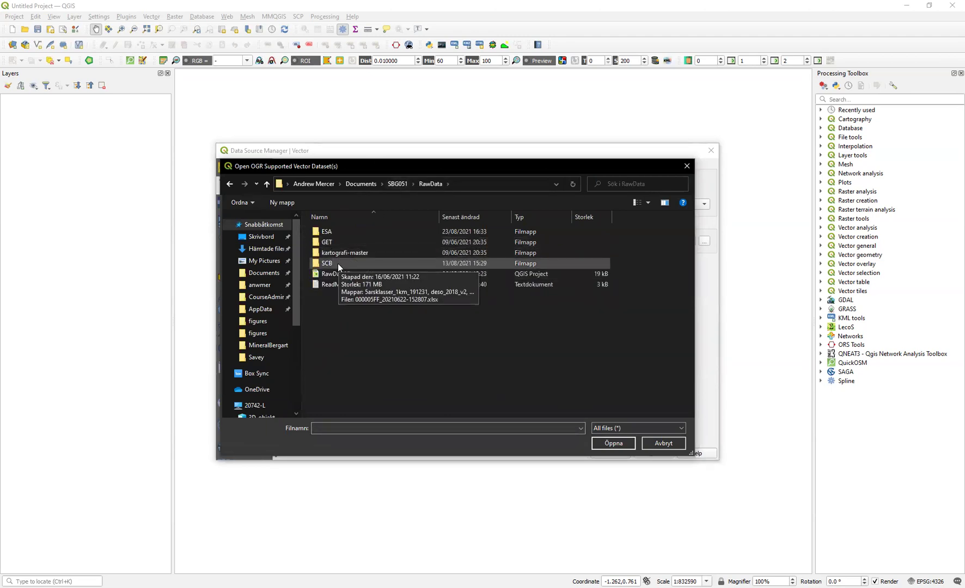
pyautogui.doubleClick(337, 263)
pyautogui.doubleClick(349, 243)
pyautogui.click(349, 236)
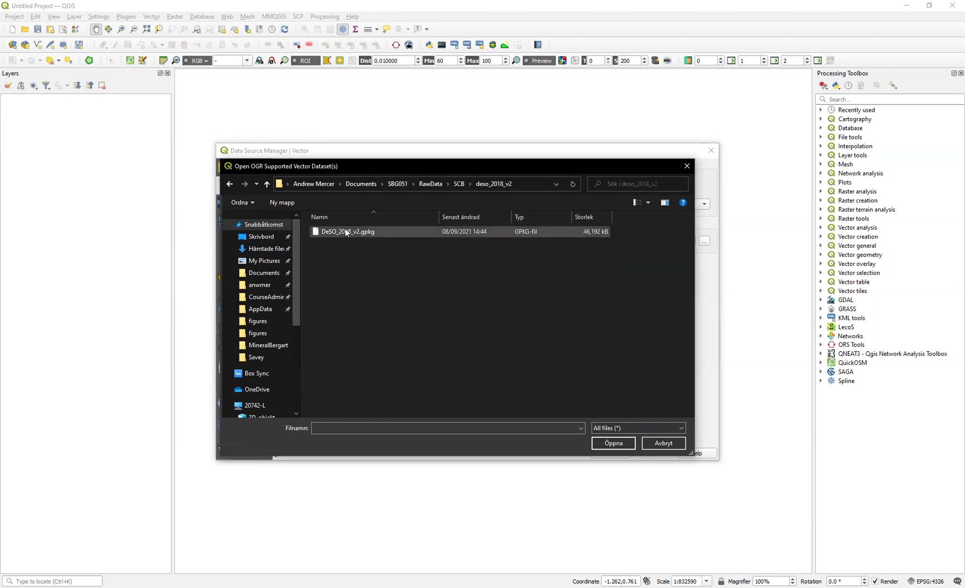
pyautogui.click(611, 445)
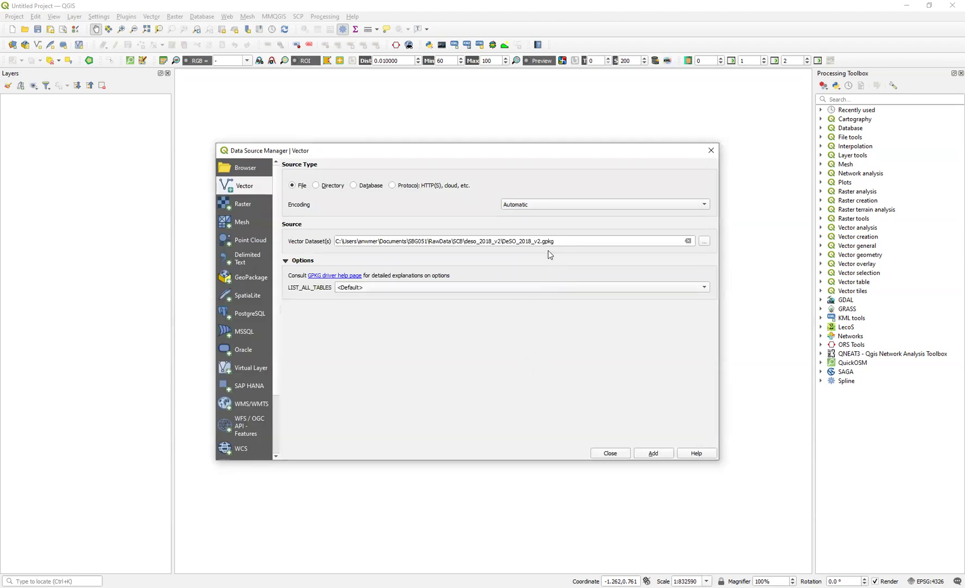
pyautogui.click(653, 454)
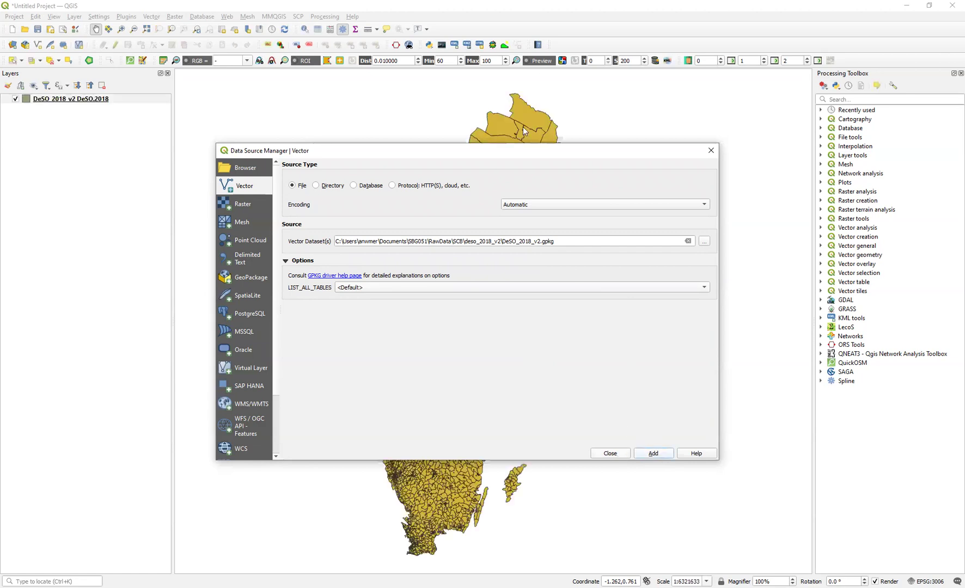
pyautogui.click(610, 453)
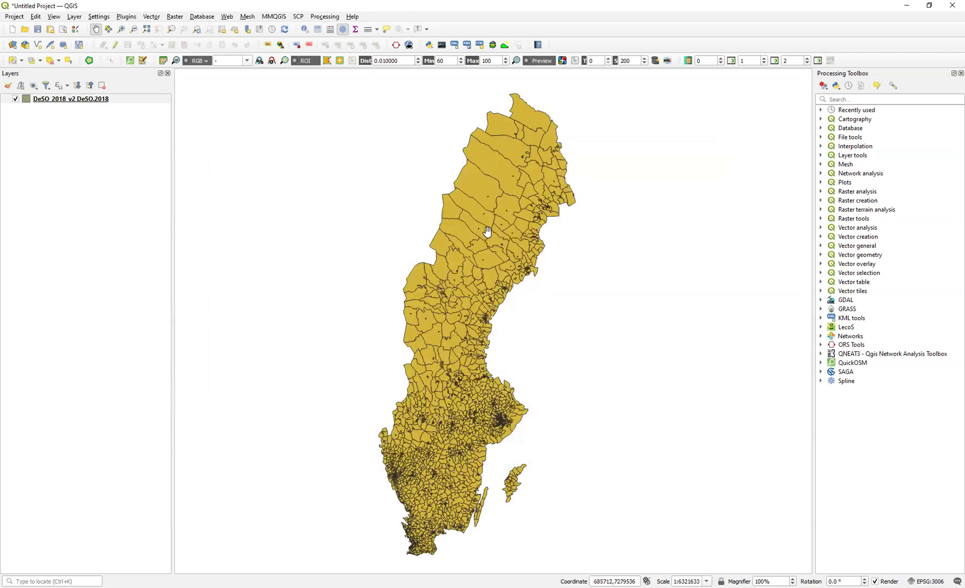
# Start Export > Save Features As for the DeSO layer, keeping GeoPackage as the format
pyautogui.rightClick(89, 103)
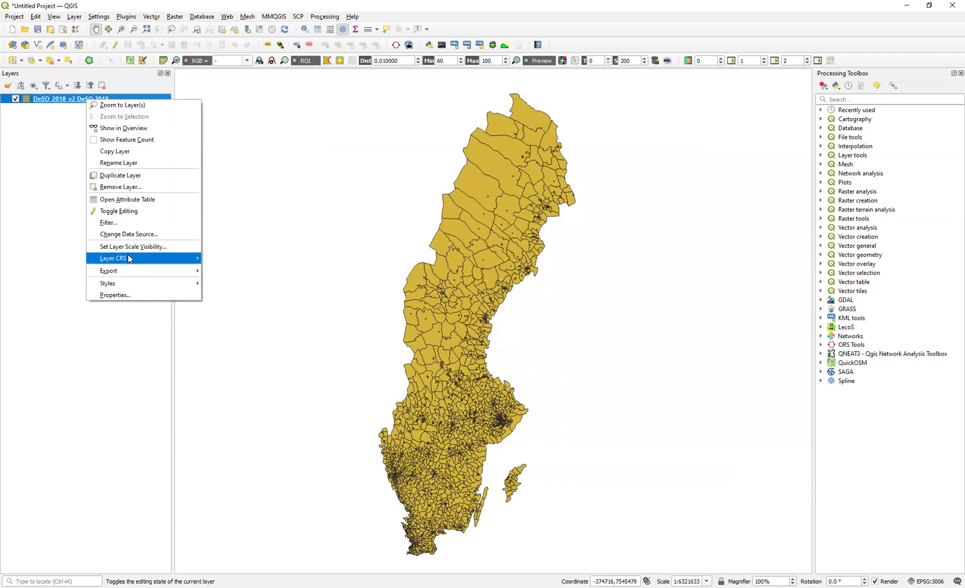
pyautogui.moveTo(125, 275)
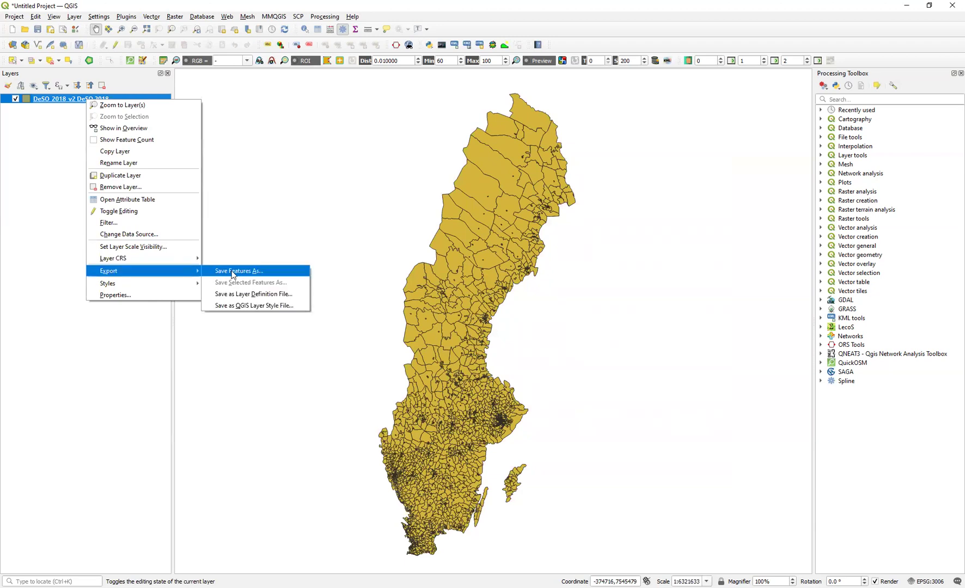
pyautogui.click(232, 275)
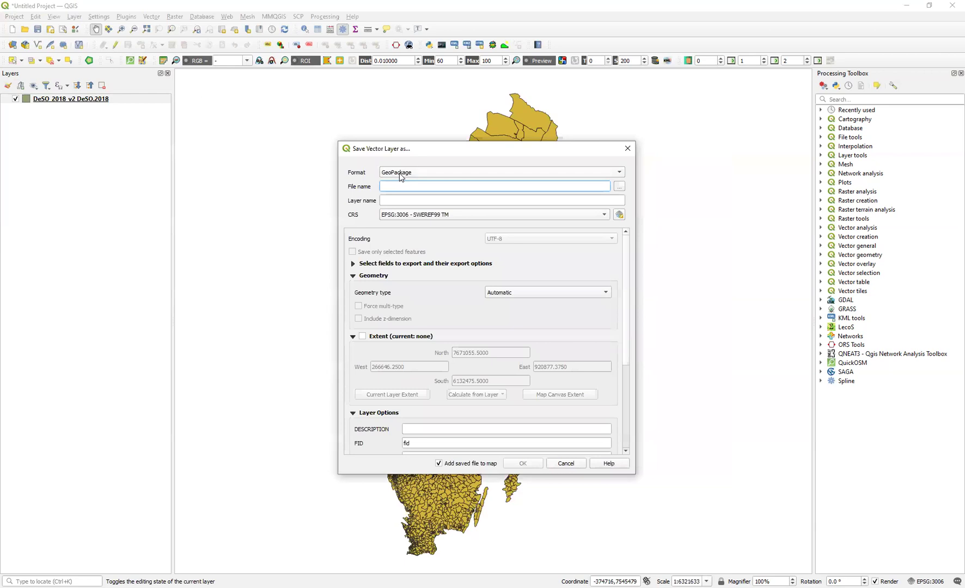
pyautogui.click(401, 175)
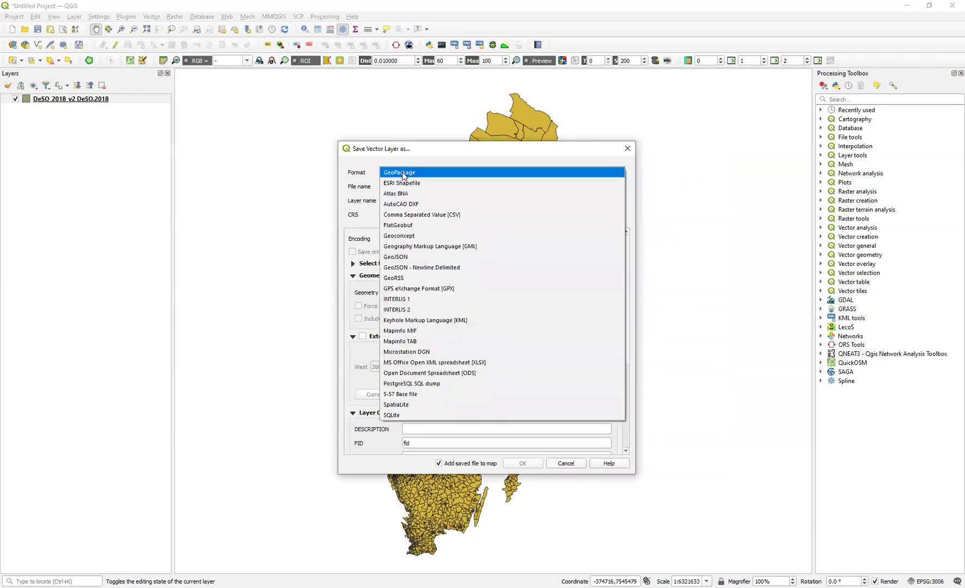
pyautogui.click(437, 159)
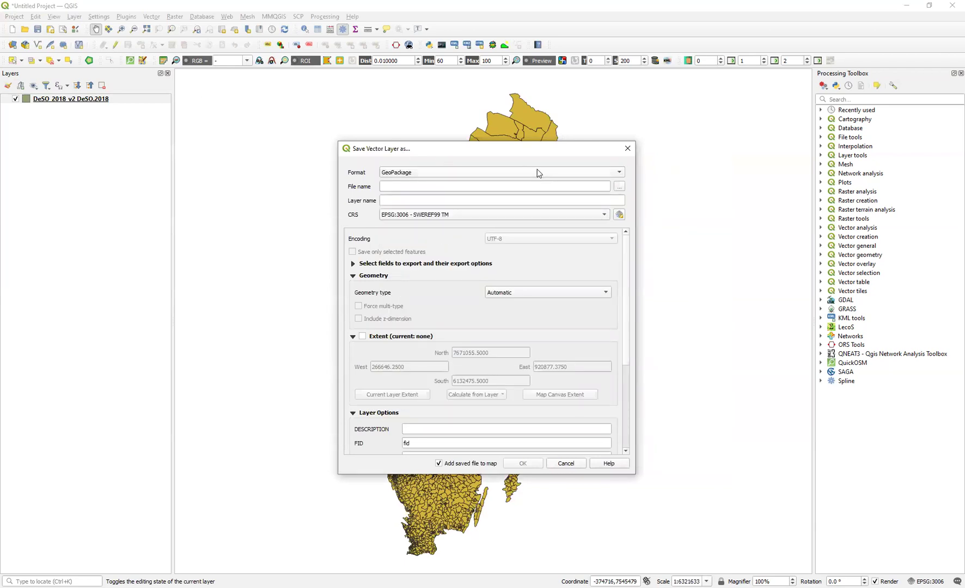
# Set the output file to DeSO_qgis_export2.gpkg in Exercise3 and disable 'Add saved file to map'
pyautogui.click(619, 188)
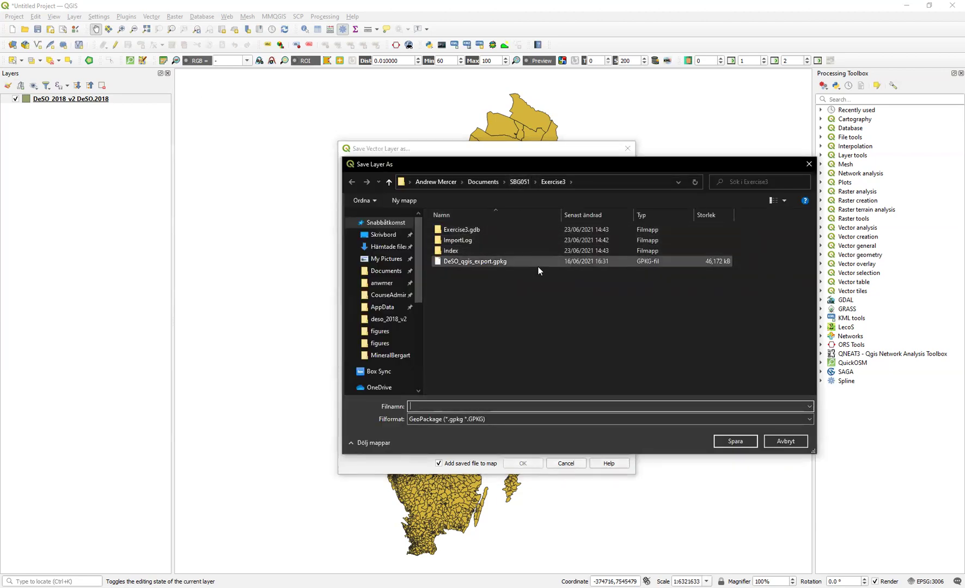
pyautogui.click(476, 262)
pyautogui.doubleClick(459, 406)
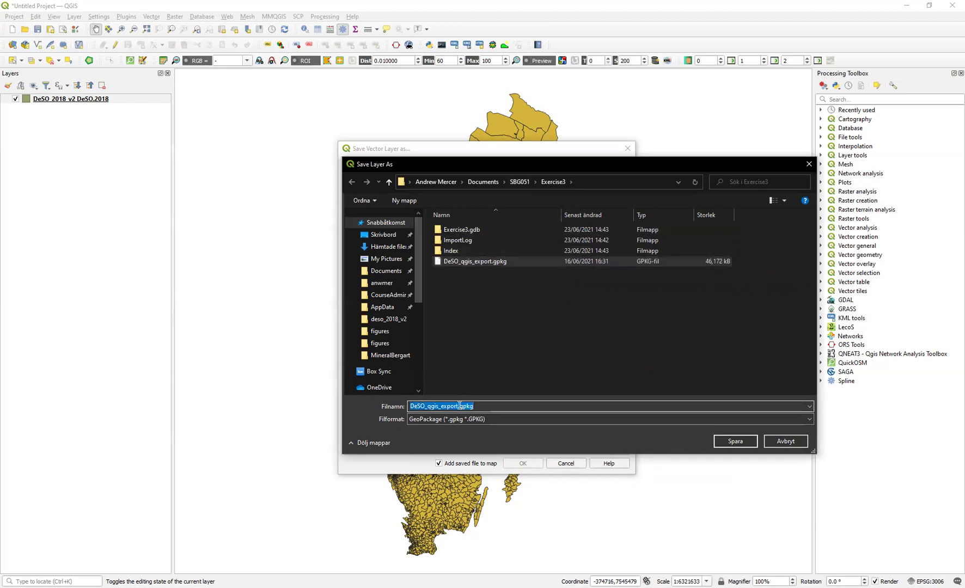
pyautogui.click(459, 406)
pyautogui.write('2')
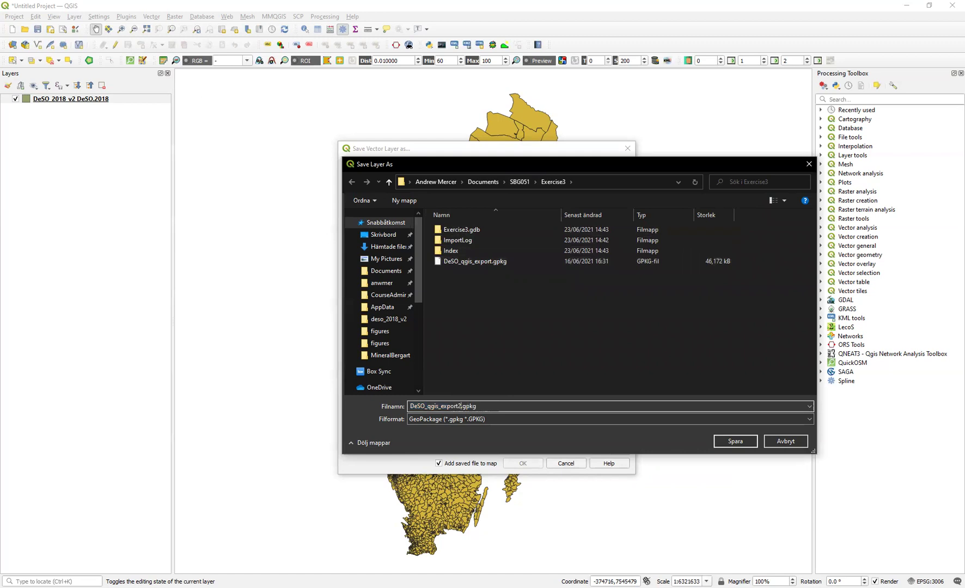
pyautogui.click(735, 443)
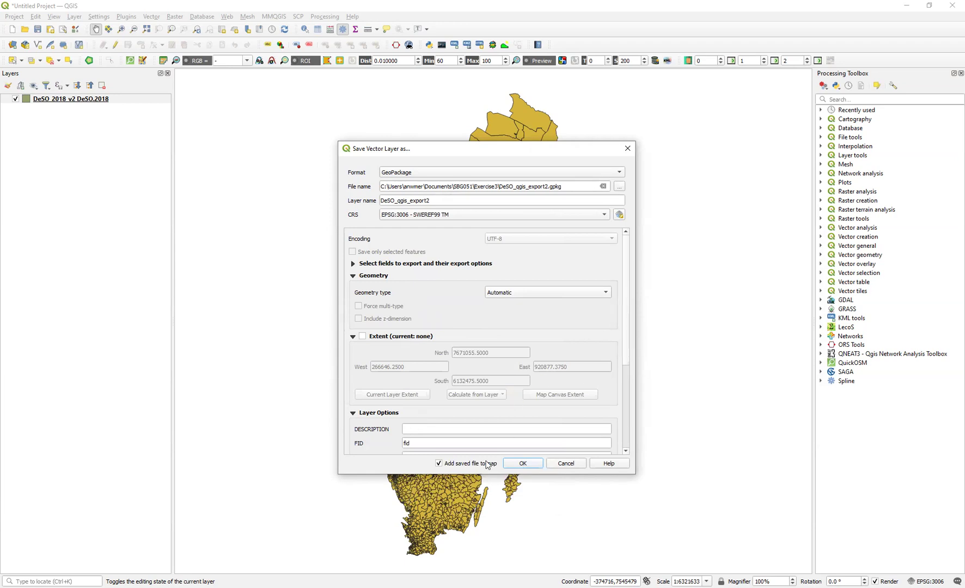
pyautogui.click(439, 464)
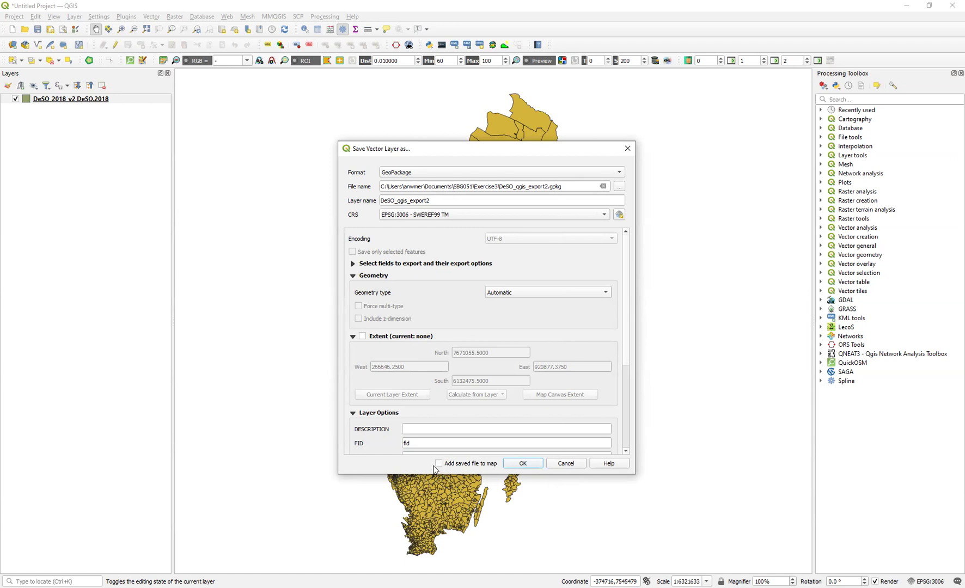
# Confirm the export so DeSO_qgis_export2.gpkg is written and the 'Layer Exported' message appears
pyautogui.click(522, 463)
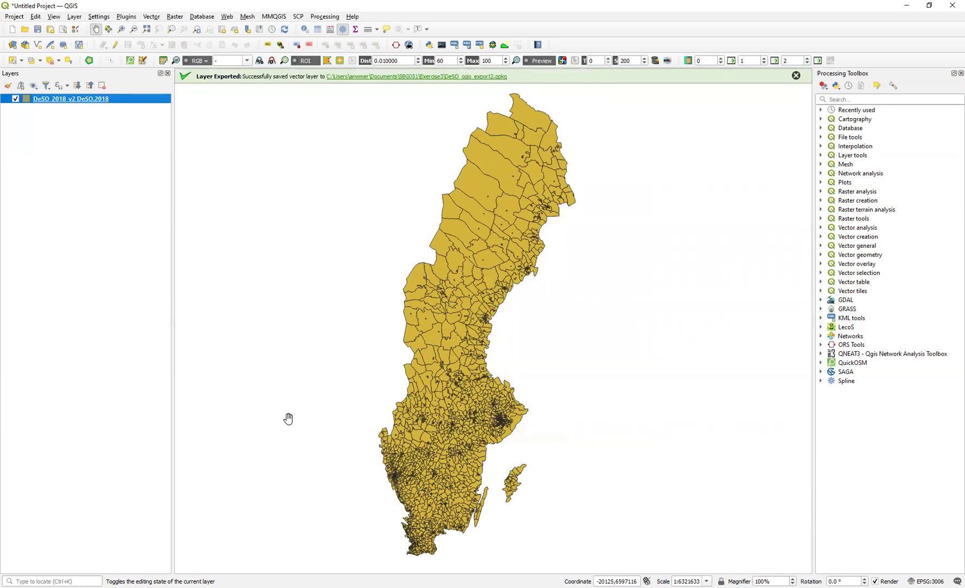
pyautogui.click(618, 10)
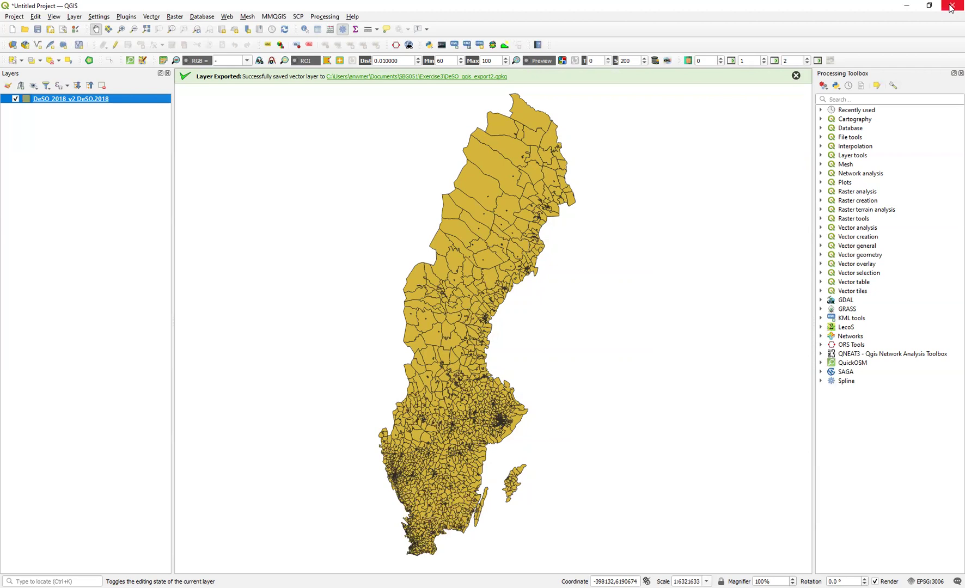